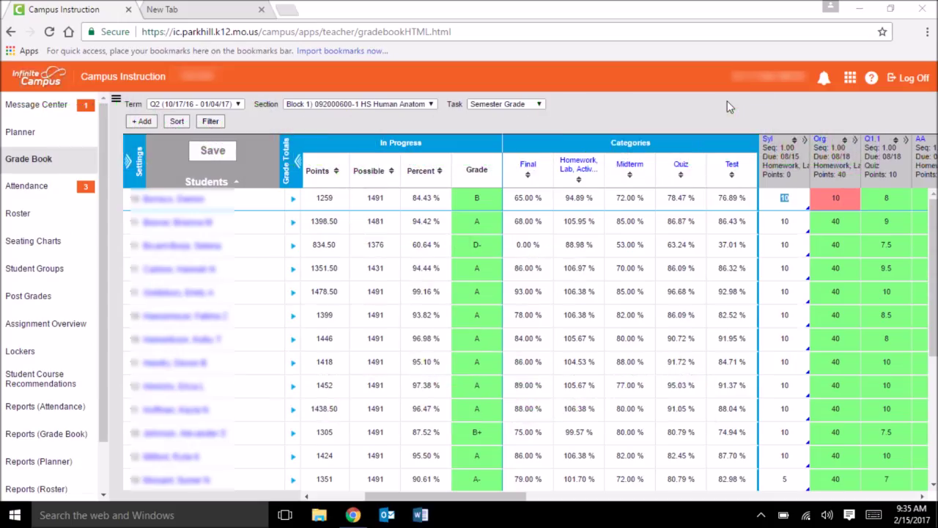
Set the grade book preference for assignments per page to 5.
{"action": "mouse_move", "coordinate": [456, 496]}
{"action": "left_mouse_down"}
{"action": "mouse_move", "coordinate": [613, 510]}
{"action": "mouse_move", "coordinate": [685, 505]}
{"action": "mouse_move", "coordinate": [462, 498]}
{"action": "mouse_move", "coordinate": [469, 497]}
{"action": "left_mouse_up"}
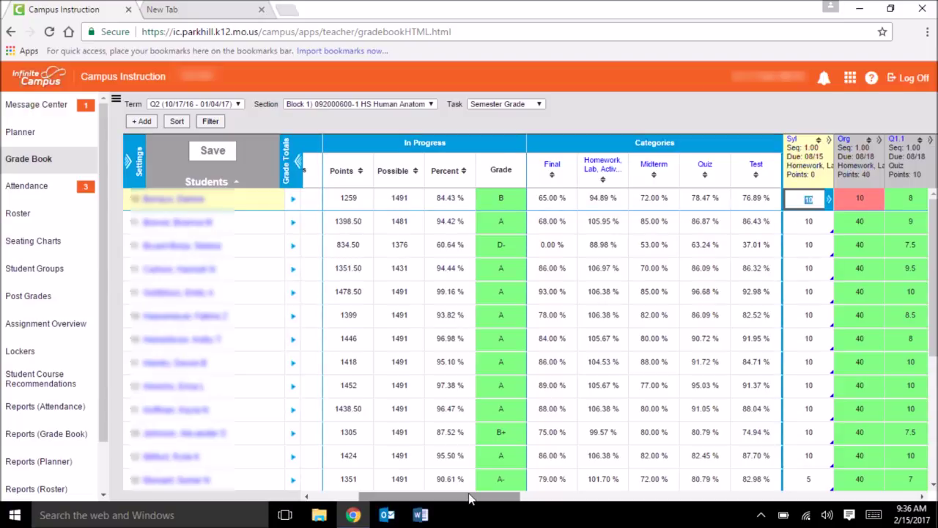
{"action": "left_click", "coordinate": [135, 165]}
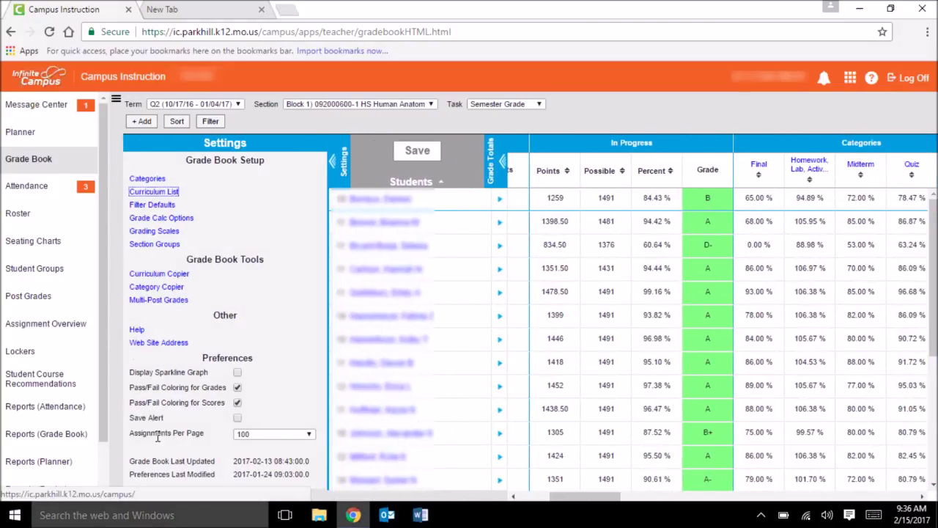
{"action": "left_click", "coordinate": [279, 434]}
{"action": "left_click", "coordinate": [275, 365]}
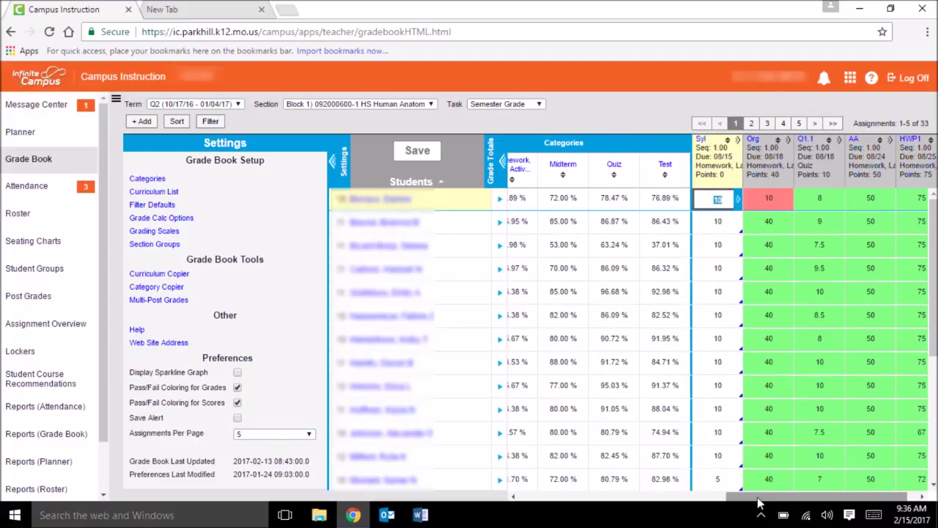
Page through the assignment columns to the last page, return to the first page, and close the grade book settings.
{"action": "left_click_drag", "start_coordinate": [762, 506], "coordinate": [861, 505]}
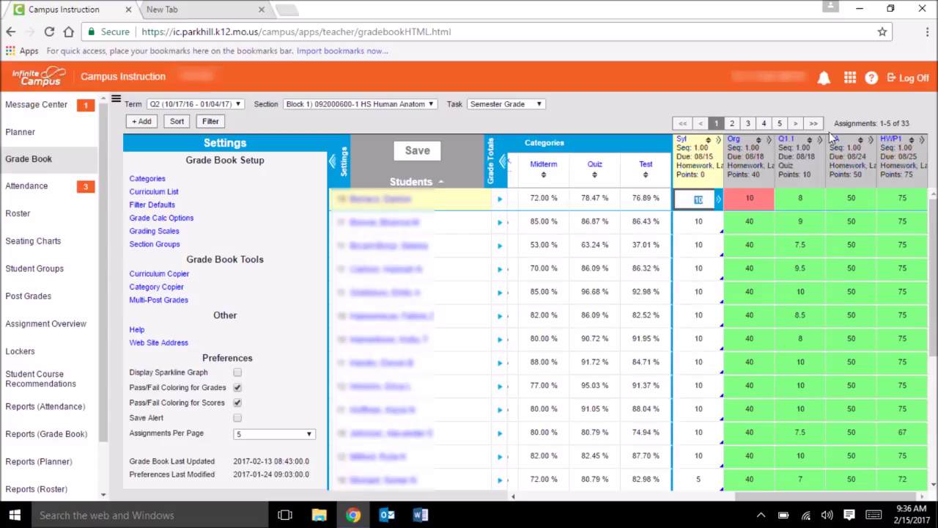
{"action": "left_click", "coordinate": [795, 125]}
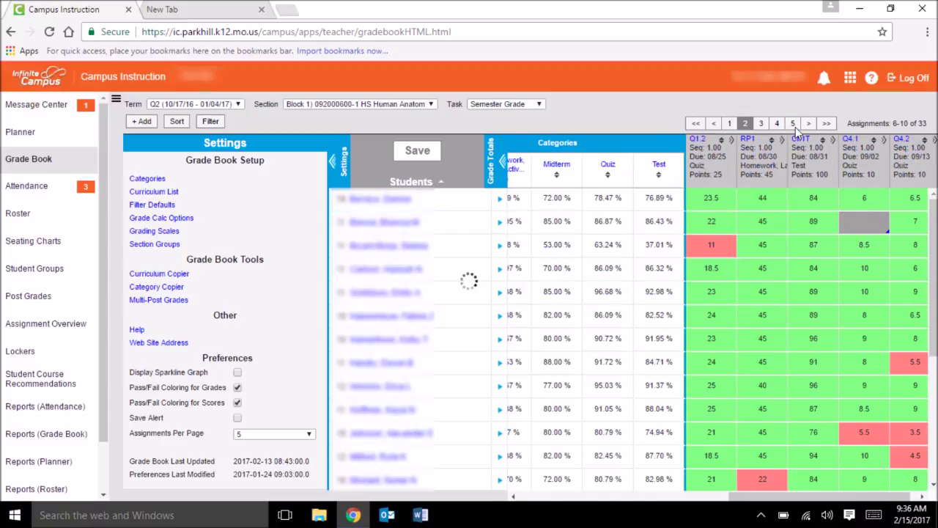
{"action": "left_click", "coordinate": [794, 124]}
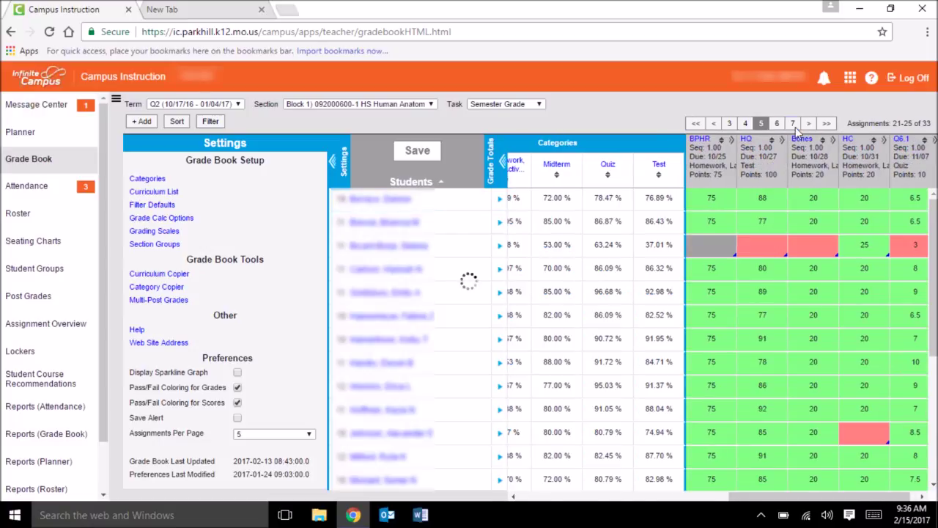
{"action": "left_click", "coordinate": [827, 124]}
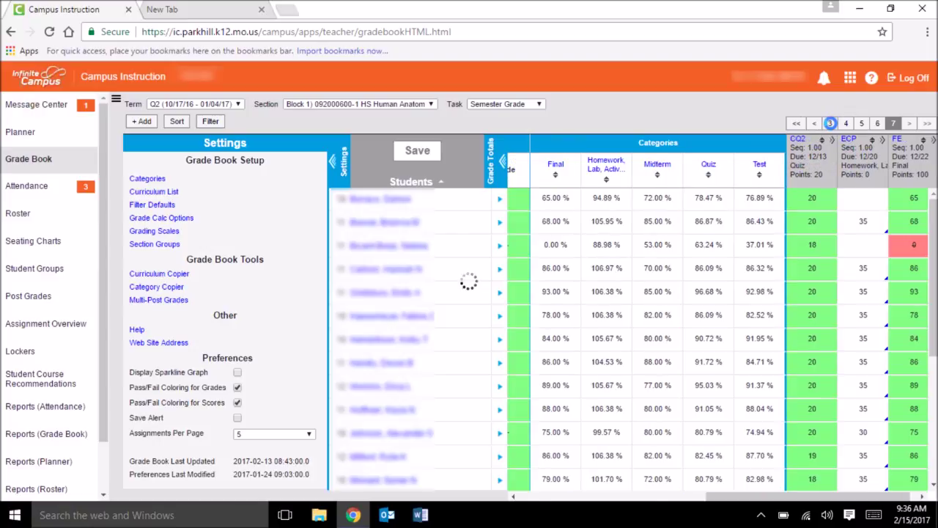
{"action": "left_click", "coordinate": [801, 124]}
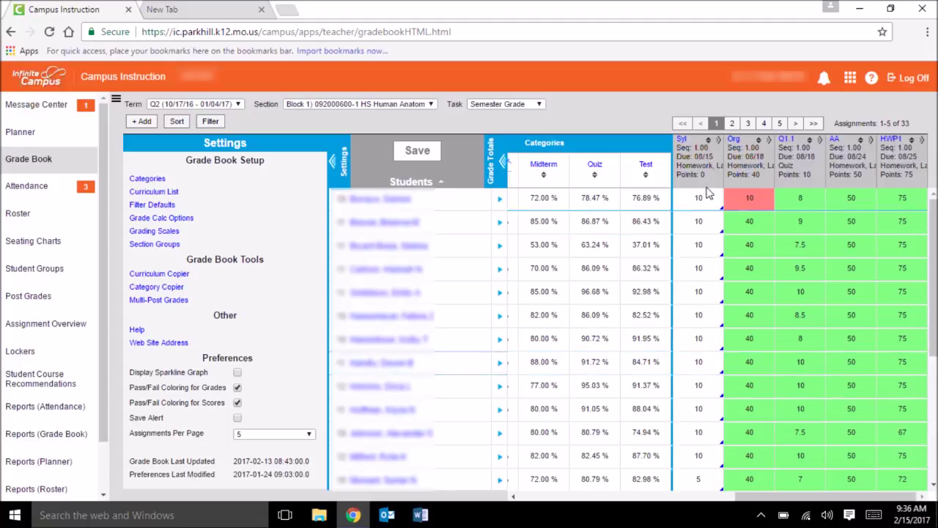
{"action": "left_click", "coordinate": [339, 162]}
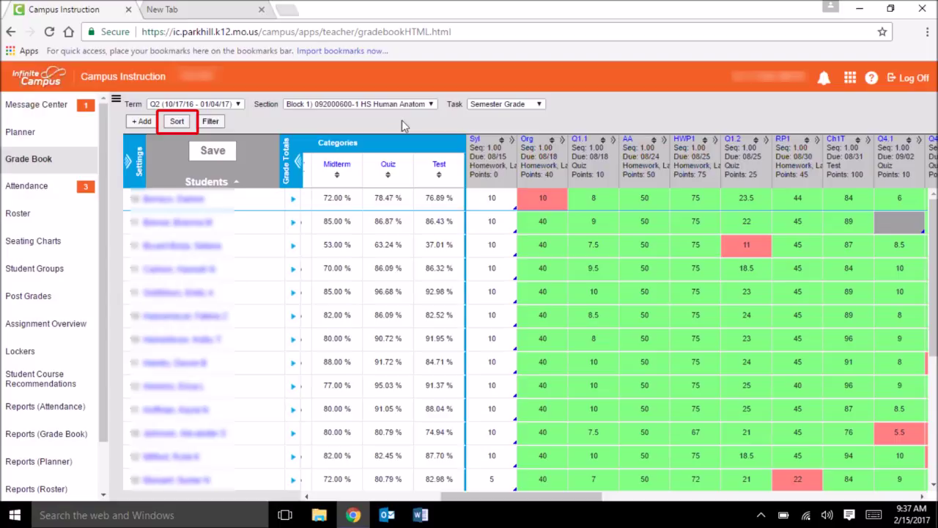
Sort the grade book assignments by due date in descending order.
{"action": "left_click", "coordinate": [173, 121]}
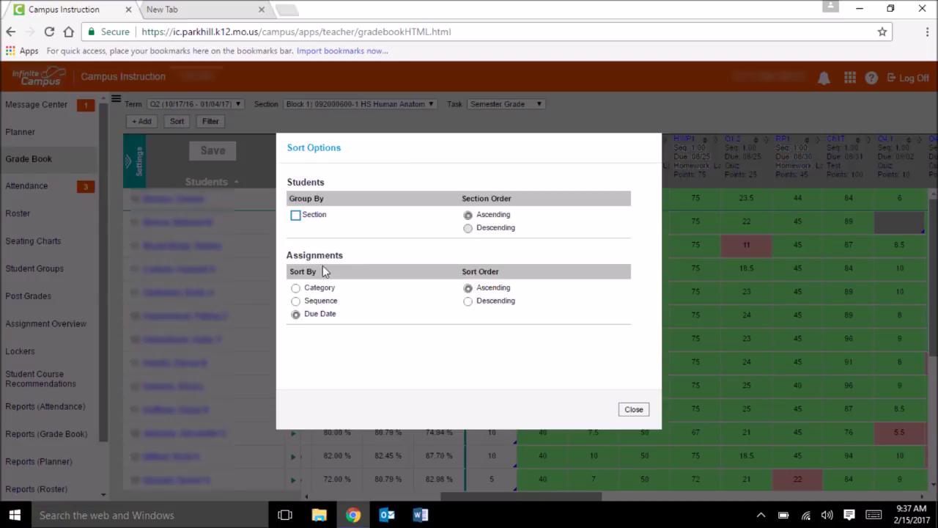
{"action": "left_click", "coordinate": [295, 313]}
{"action": "left_click", "coordinate": [470, 303]}
{"action": "left_click", "coordinate": [634, 411]}
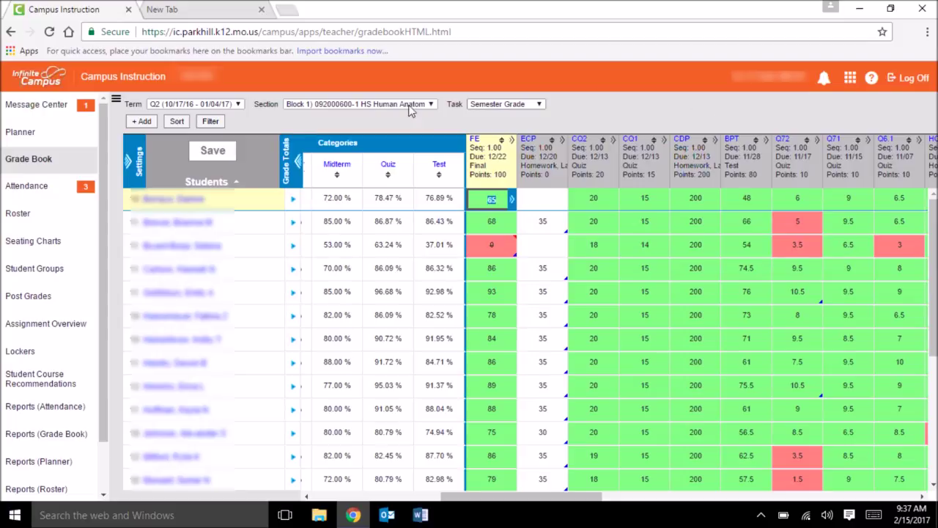
Change the assignment sort to Category.
{"action": "left_click", "coordinate": [183, 123]}
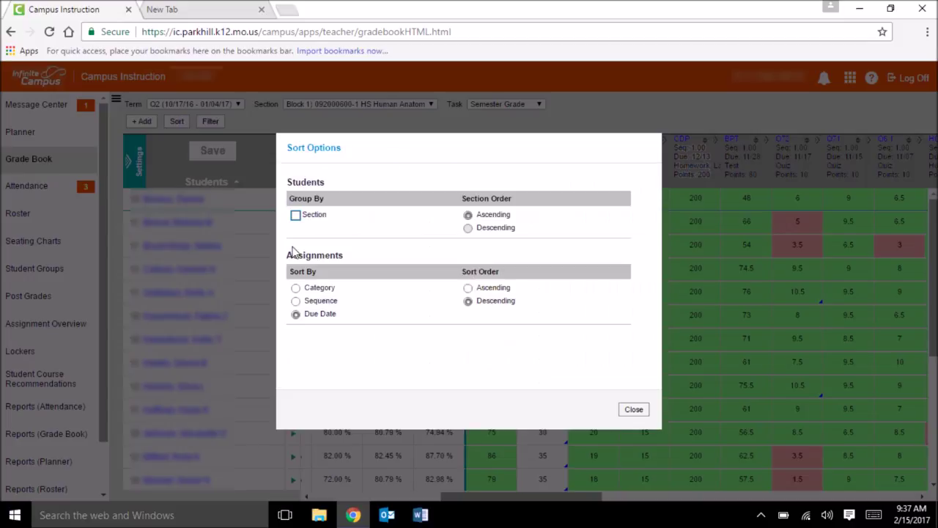
{"action": "left_click", "coordinate": [295, 288]}
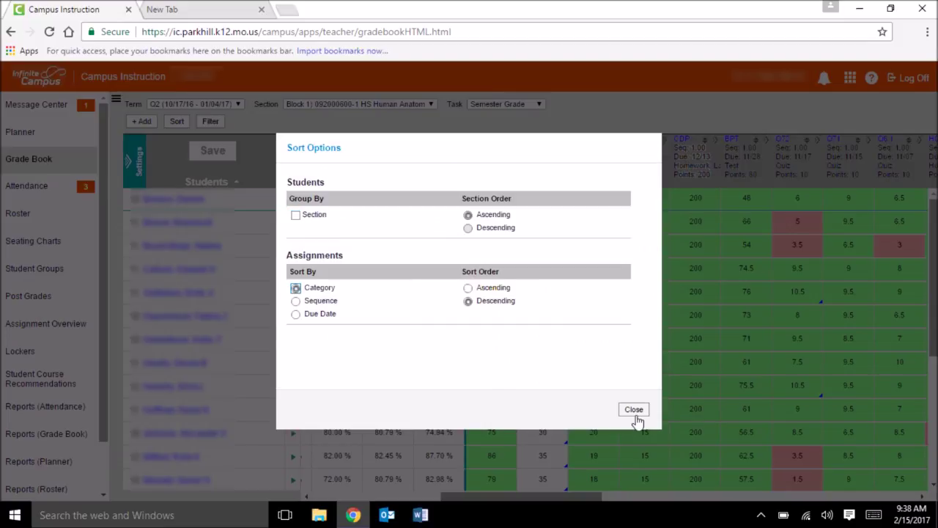
{"action": "left_click", "coordinate": [634, 410]}
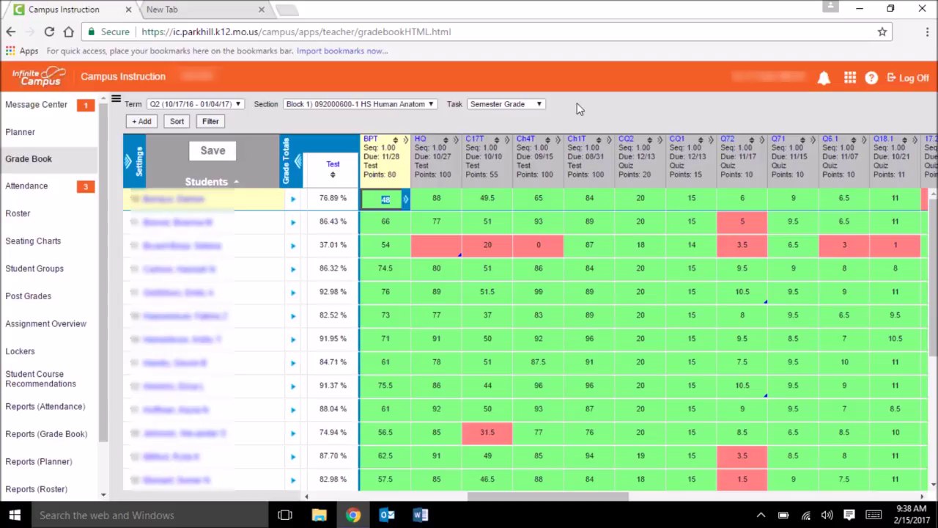
Change the assignment sort to Sequence.
{"action": "left_click", "coordinate": [176, 121]}
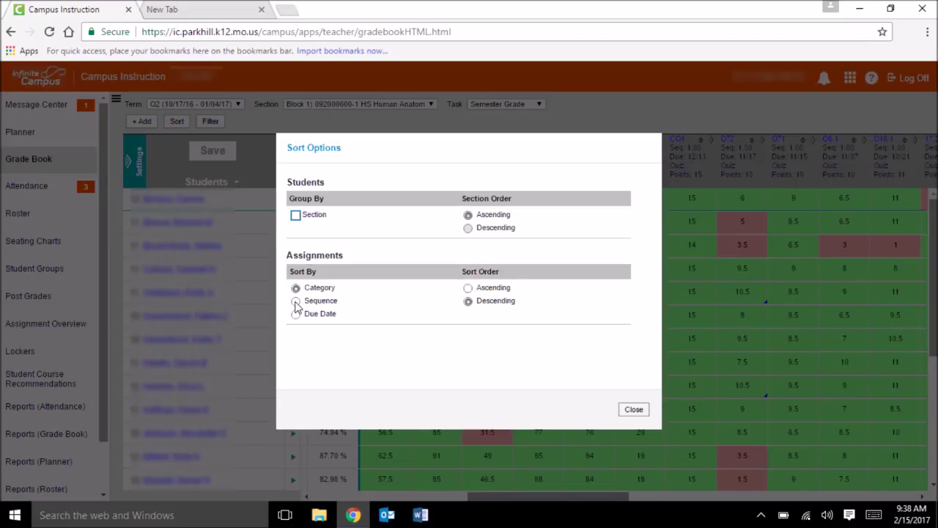
{"action": "left_click", "coordinate": [295, 301]}
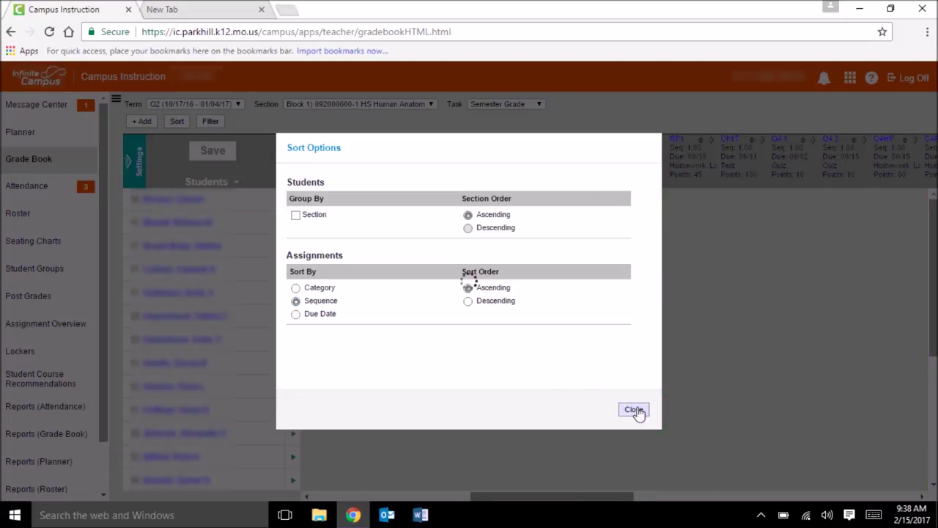
{"action": "left_click", "coordinate": [633, 409]}
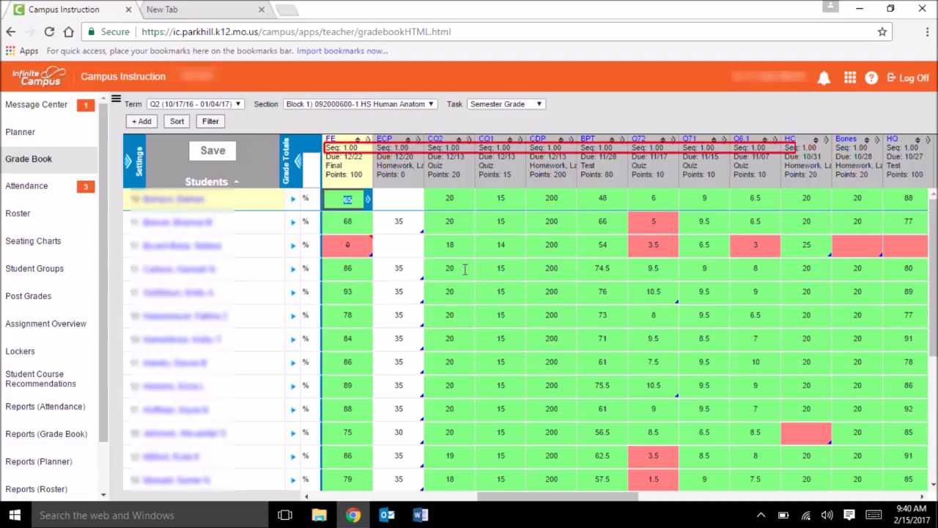
Set the grade book sequence of the CatQuiz1 (CQ1) assignment to 5, save it and close its details.
{"action": "left_click", "coordinate": [488, 139]}
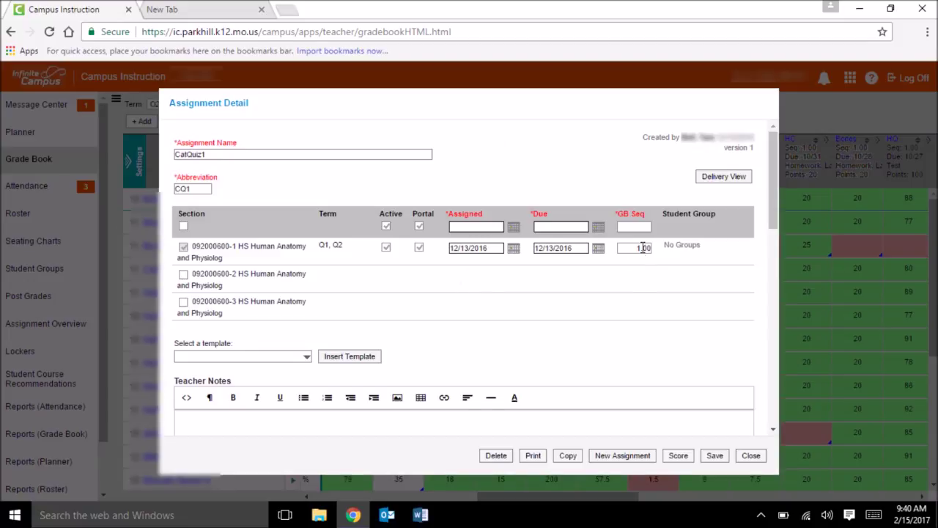
{"action": "left_click", "coordinate": [643, 248]}
{"action": "type", "text": "5"}
{"action": "left_click", "coordinate": [747, 455]}
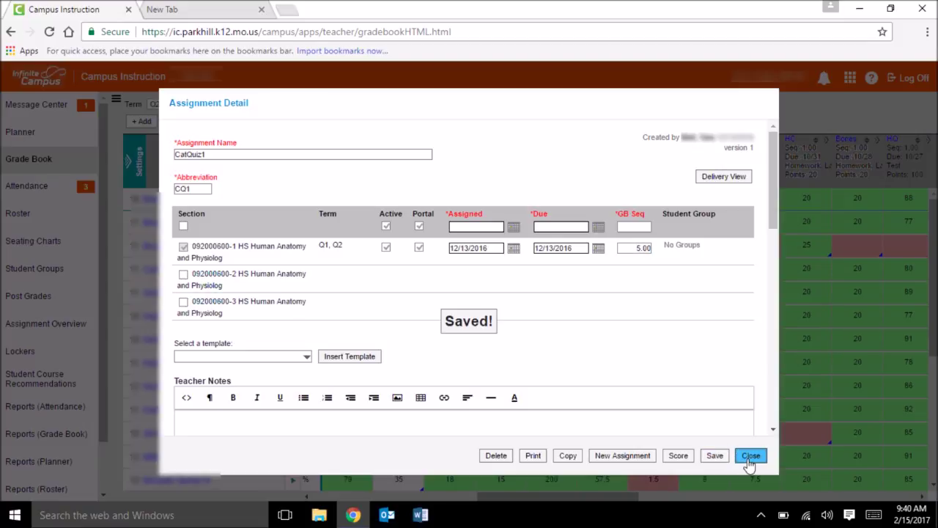
{"action": "left_click", "coordinate": [748, 456]}
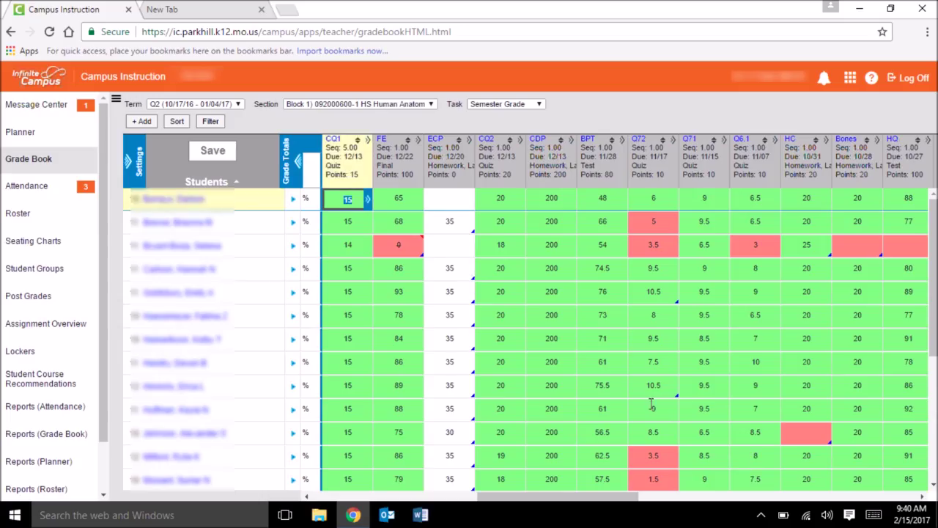
Set the grade book sequence of the CatDissectionPoints (CDP) assignment to 5 and return to the grade book.
{"action": "mouse_move", "coordinate": [350, 148]}
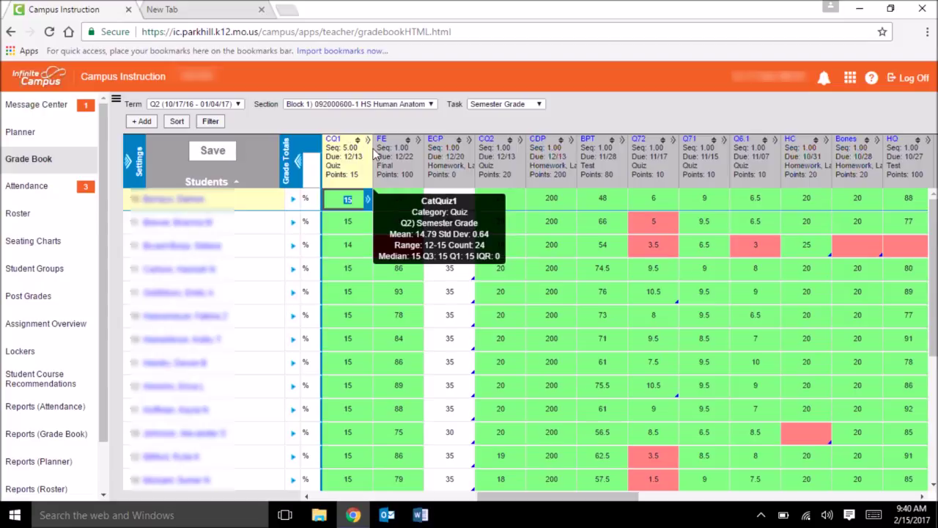
{"action": "left_click", "coordinate": [550, 163]}
{"action": "left_click", "coordinate": [638, 249]}
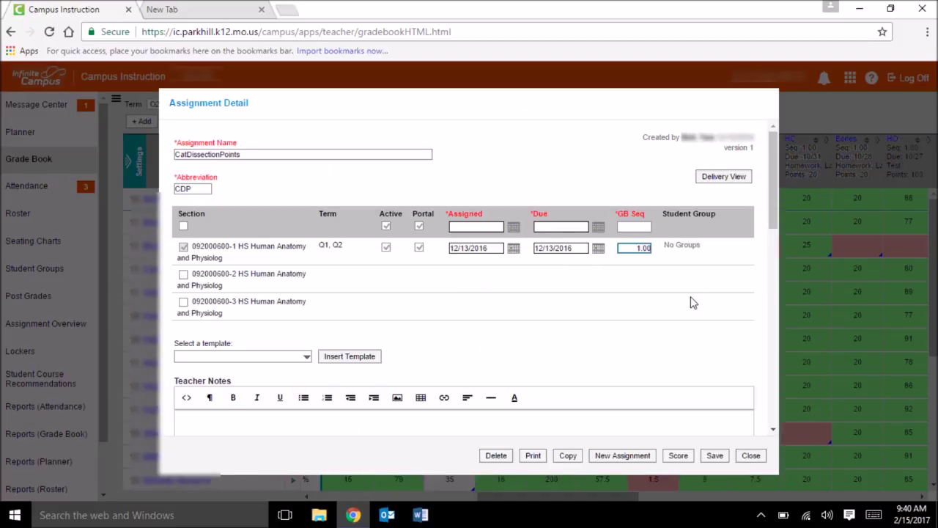
{"action": "type", "text": "5"}
{"action": "left_click", "coordinate": [749, 454]}
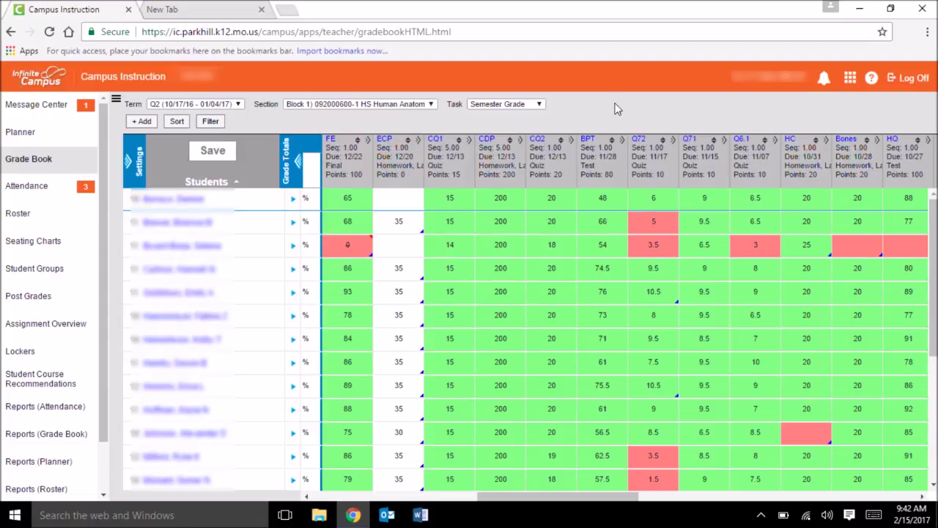
Apply a student-specific filter for the Missing score flag to the grade book.
{"action": "left_click", "coordinate": [210, 121]}
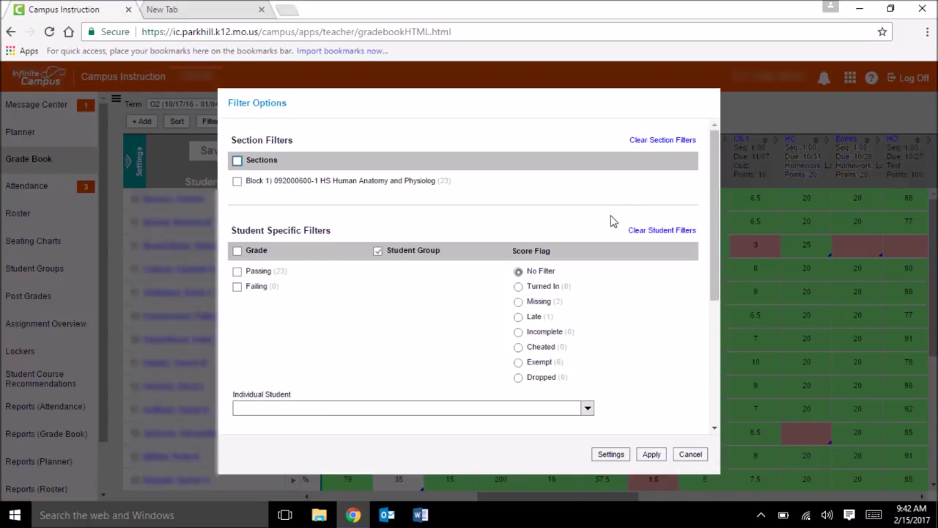
{"action": "scroll", "coordinate": [714, 213], "scroll_direction": "down", "scroll_amount": 2}
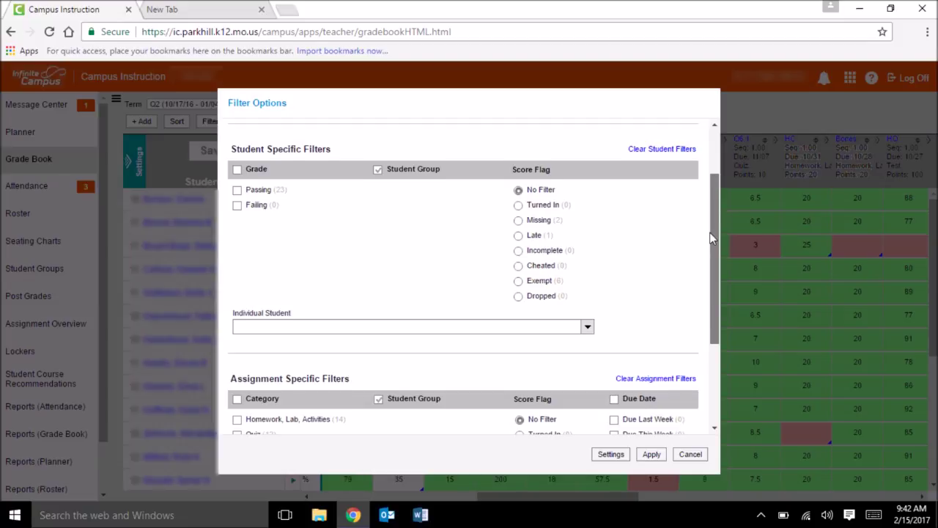
{"action": "scroll", "coordinate": [712, 242], "scroll_direction": "down", "scroll_amount": 2}
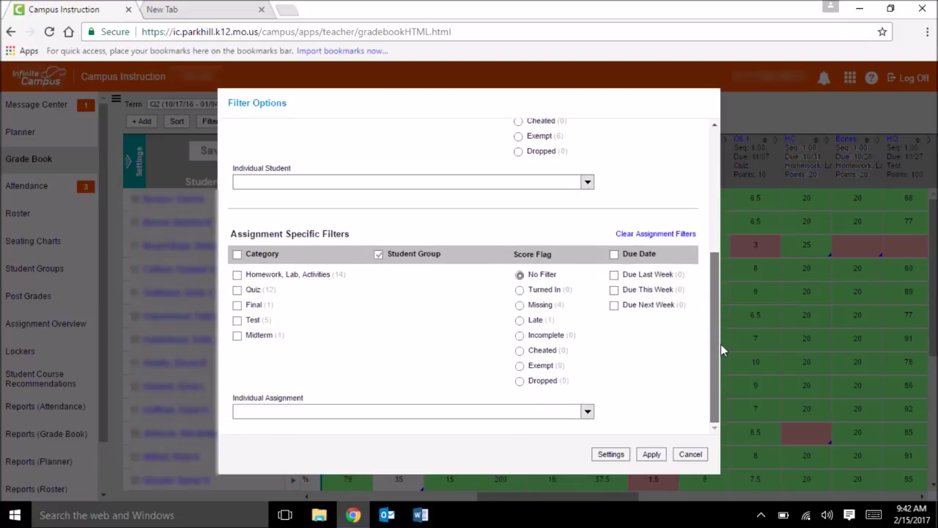
{"action": "scroll", "coordinate": [719, 334], "scroll_direction": "up", "scroll_amount": 3}
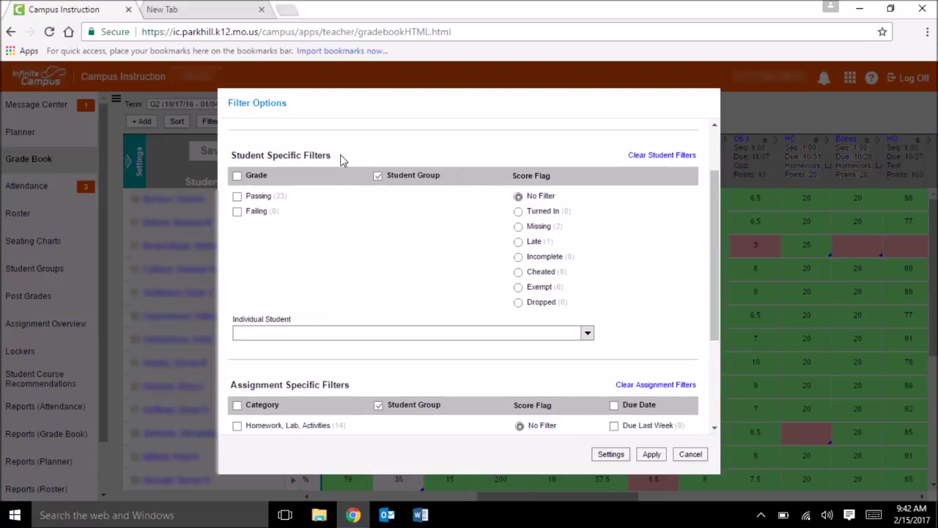
{"action": "left_click", "coordinate": [518, 225]}
{"action": "left_click", "coordinate": [651, 454]}
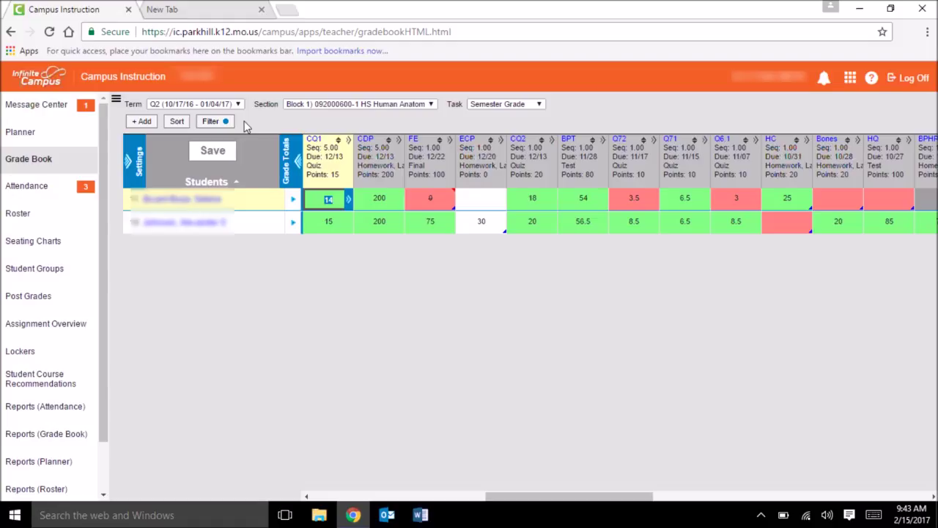
Clear the student filters and apply an assignment-specific filter for the Missing score flag.
{"action": "left_click", "coordinate": [211, 121]}
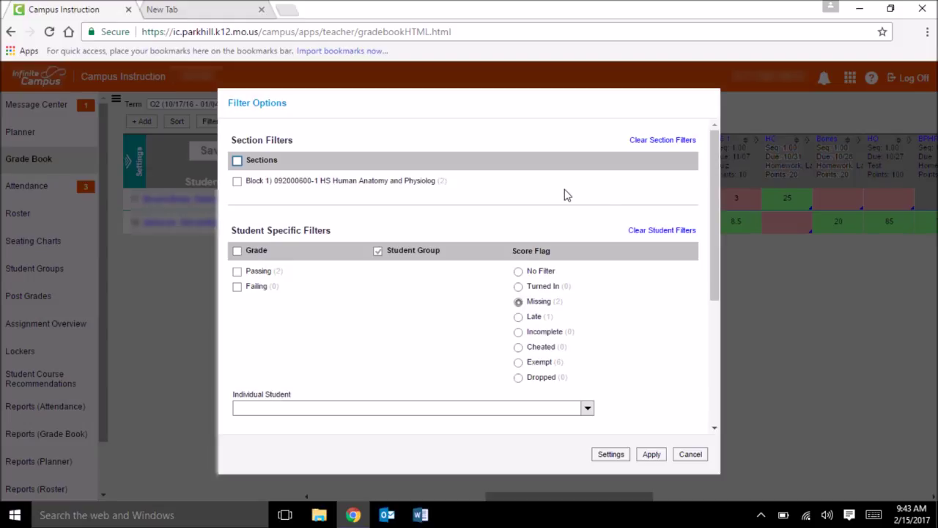
{"action": "left_click", "coordinate": [679, 232]}
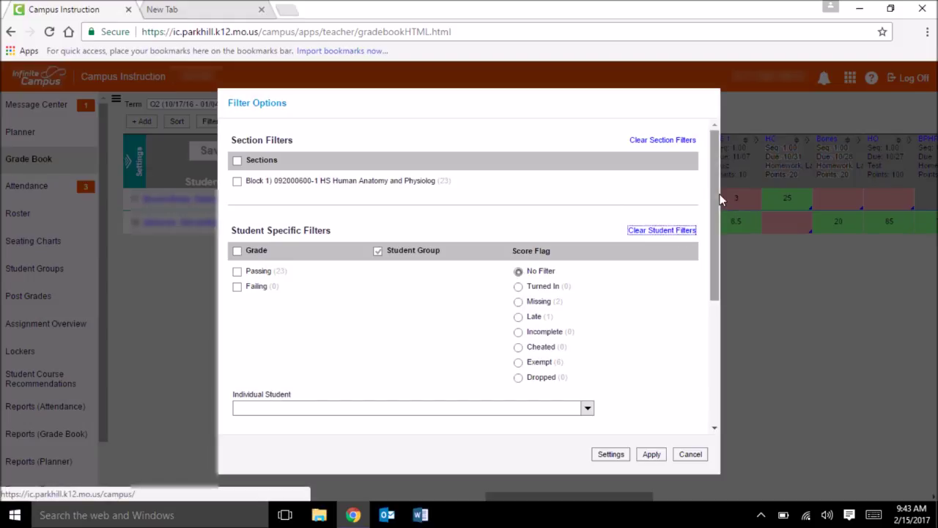
{"action": "scroll", "coordinate": [702, 346], "scroll_direction": "down", "scroll_amount": 3}
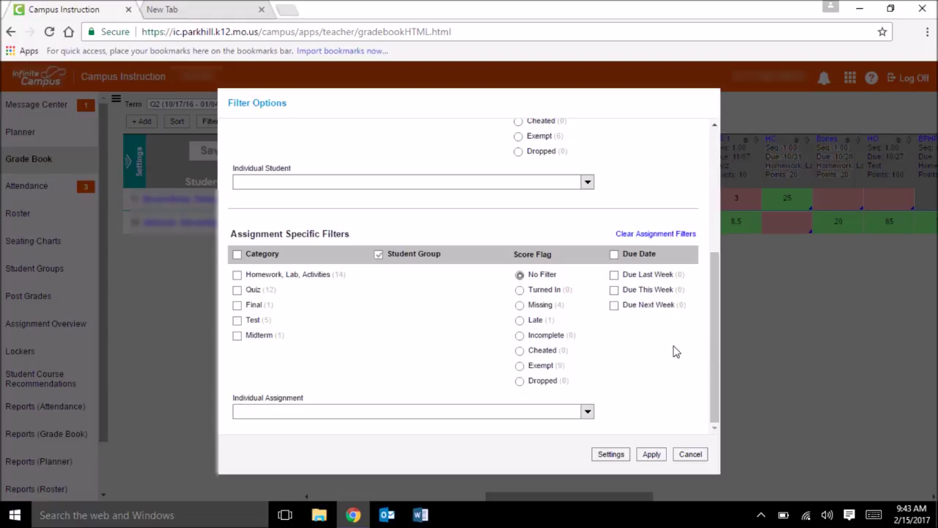
{"action": "left_click", "coordinate": [520, 305]}
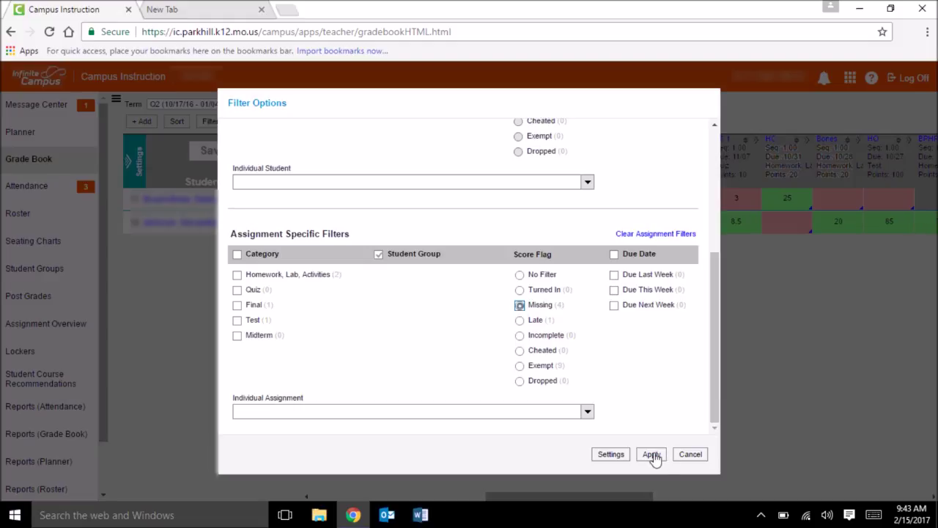
{"action": "left_click", "coordinate": [651, 455]}
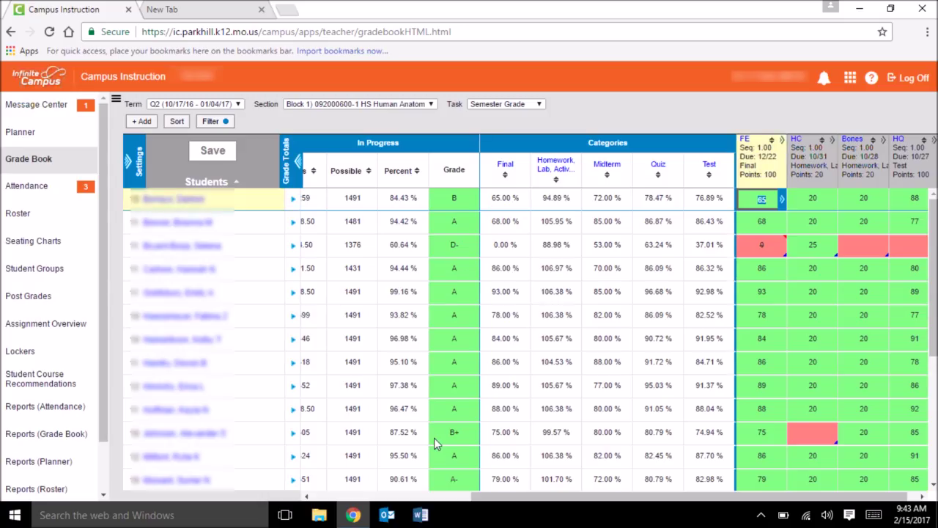
Apply the Missing score flag in both the student-specific and assignment-specific filters of the grade book.
{"action": "left_click_drag", "start_coordinate": [931, 308], "coordinate": [929, 433]}
{"action": "left_click_drag", "start_coordinate": [610, 496], "coordinate": [620, 495]}
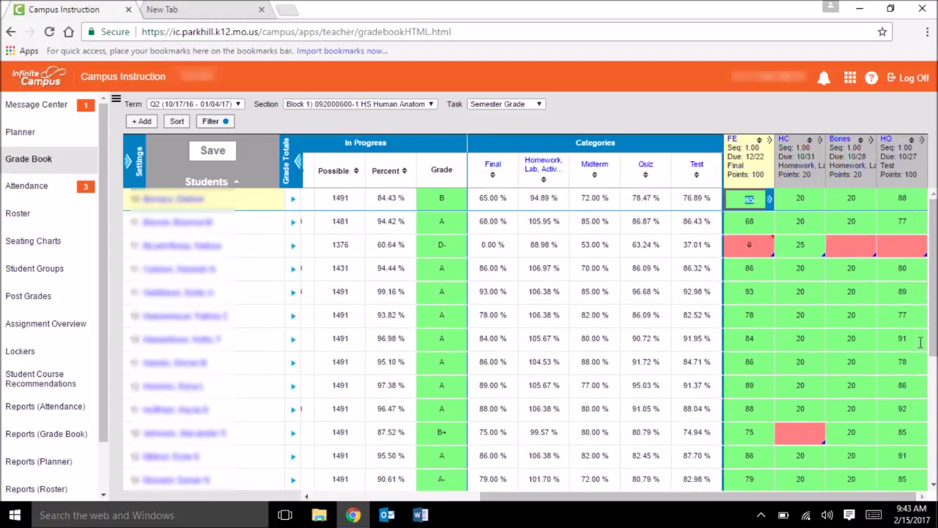
{"action": "left_click_drag", "start_coordinate": [934, 286], "coordinate": [933, 265]}
{"action": "left_click", "coordinate": [211, 124]}
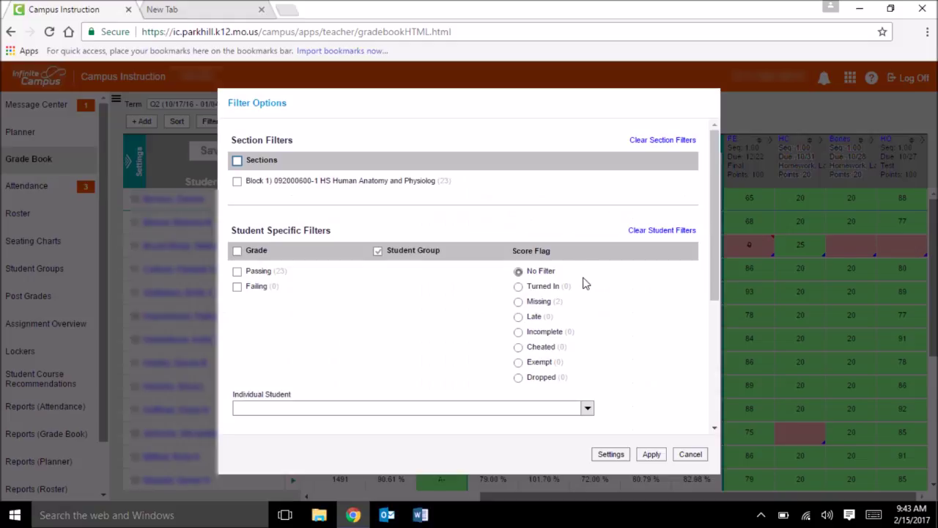
{"action": "left_click", "coordinate": [518, 301]}
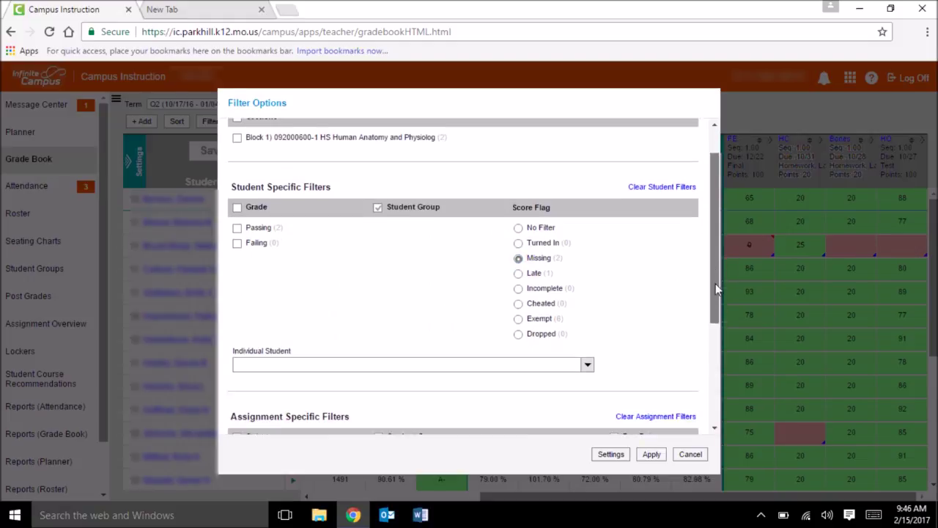
{"action": "left_click_drag", "start_coordinate": [716, 288], "coordinate": [717, 390]}
{"action": "left_click", "coordinate": [519, 304]}
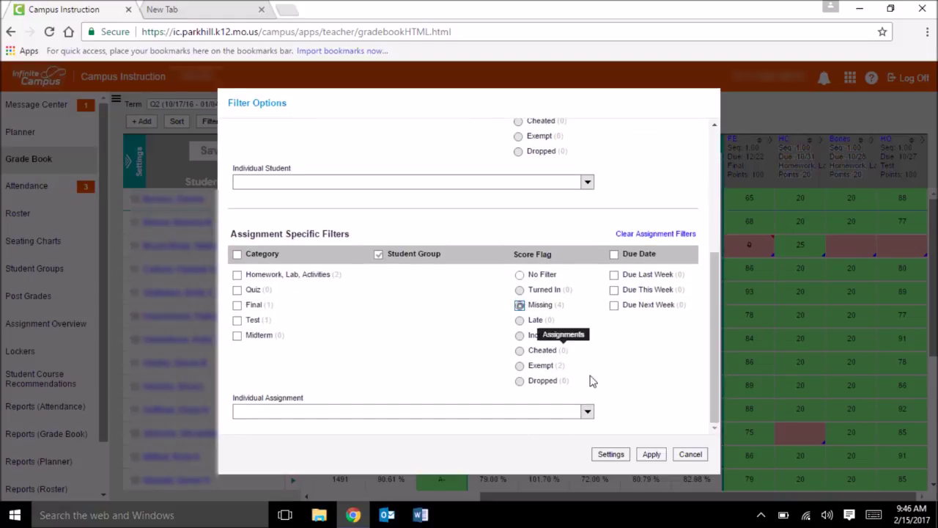
{"action": "left_click", "coordinate": [653, 455]}
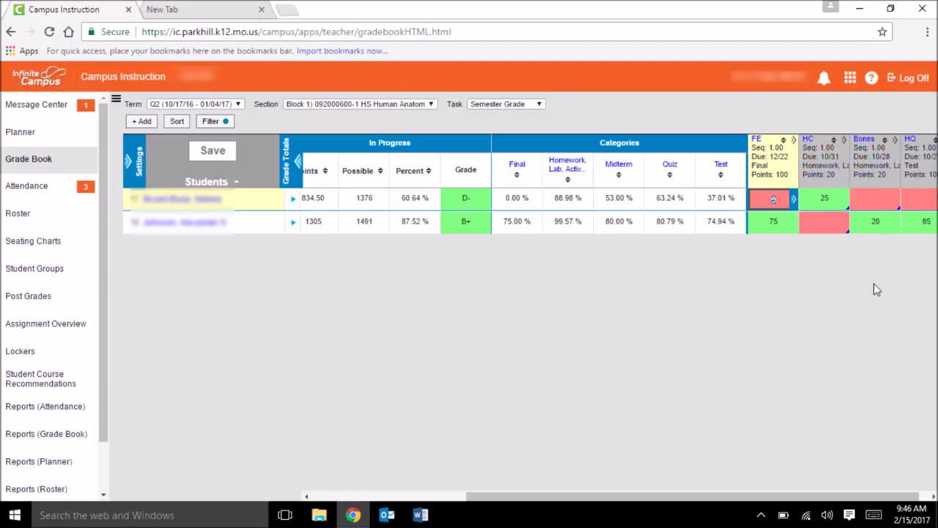
Filter the grade book to one individual student chosen from the student list.
{"action": "scroll", "coordinate": [873, 283], "scroll_direction": "right", "scroll_amount": 1}
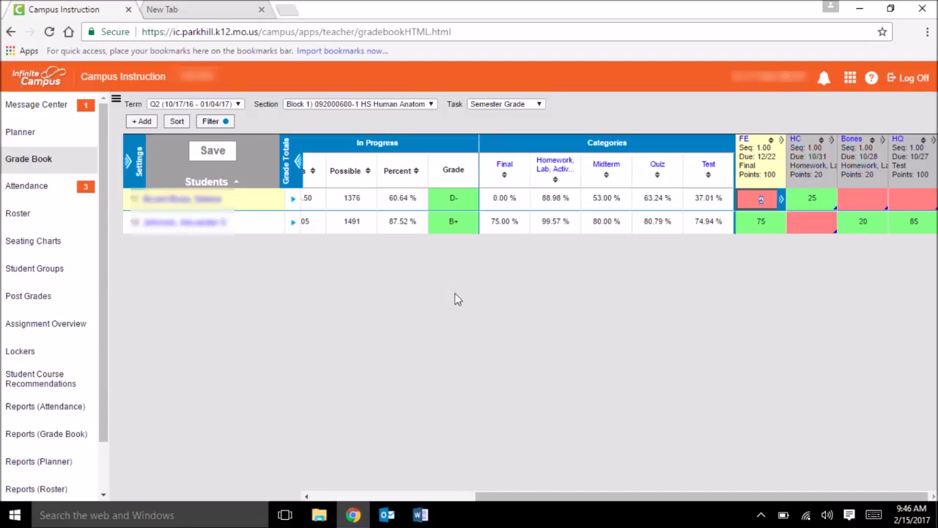
{"action": "left_click", "coordinate": [210, 123]}
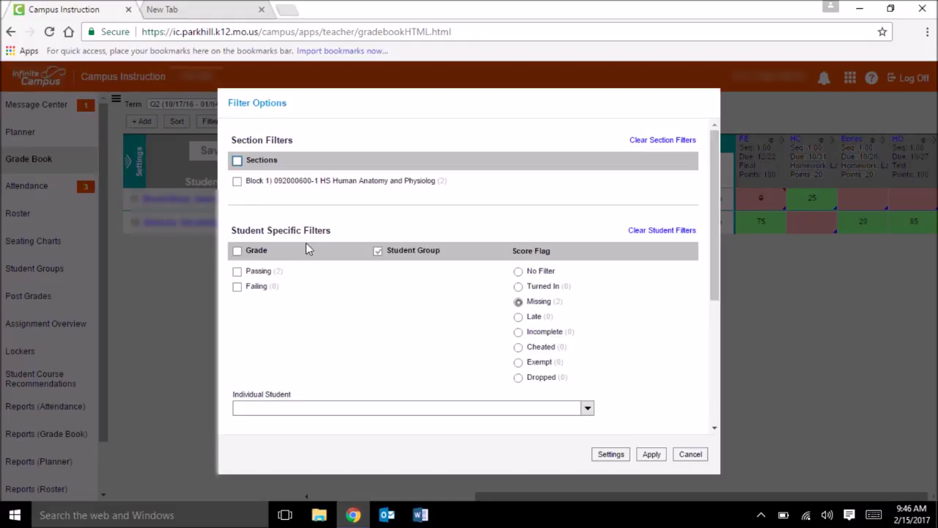
{"action": "left_click_drag", "start_coordinate": [712, 238], "coordinate": [711, 336]}
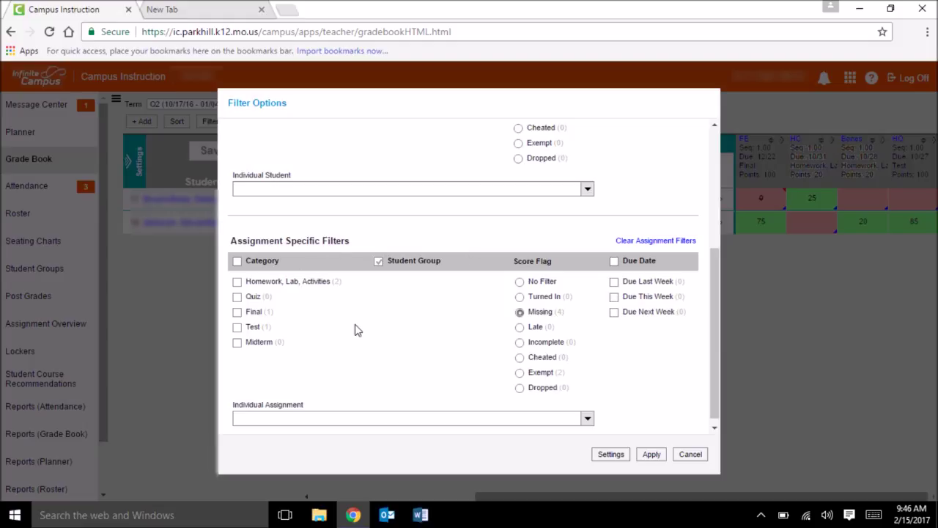
{"action": "left_click", "coordinate": [413, 186]}
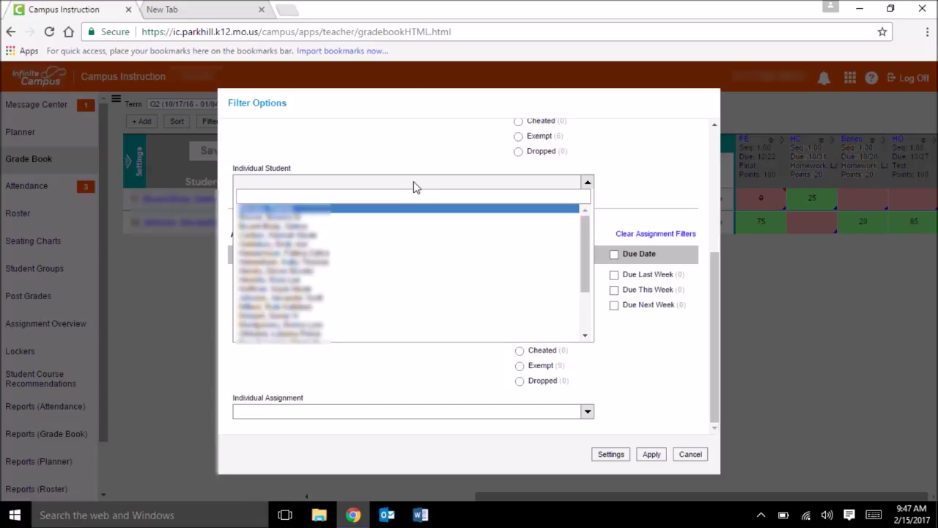
{"action": "left_click", "coordinate": [409, 263]}
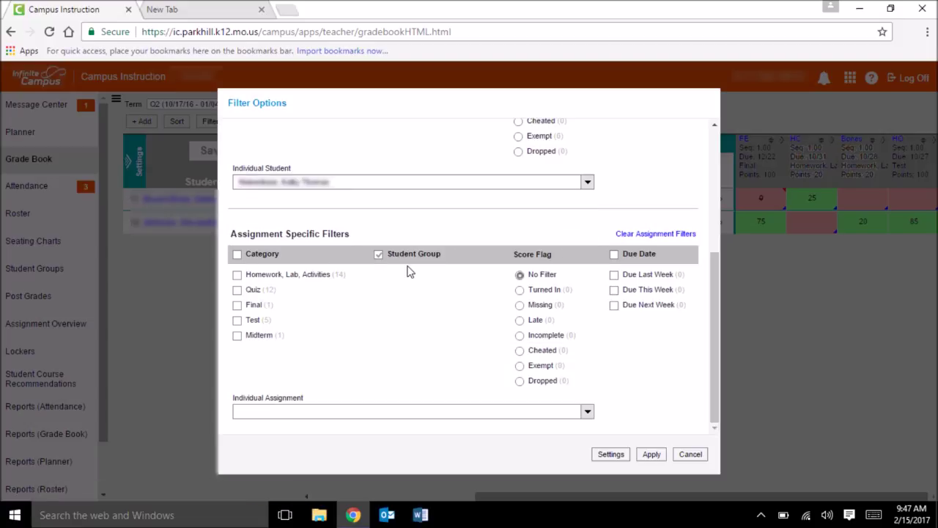
{"action": "left_click", "coordinate": [652, 453]}
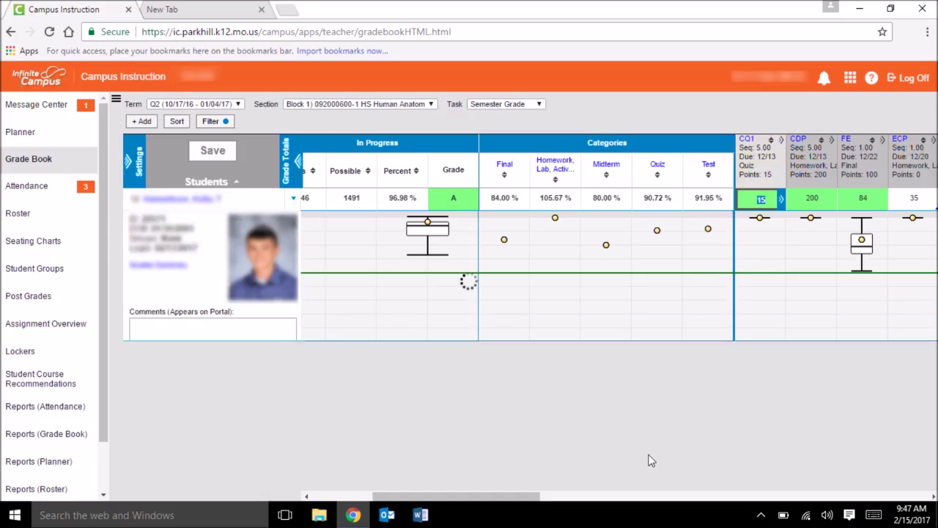
View the selected student's assignment score charts, open the Box & Whisker Diagrams help and close it.
{"action": "left_click_drag", "start_coordinate": [435, 504], "coordinate": [599, 522]}
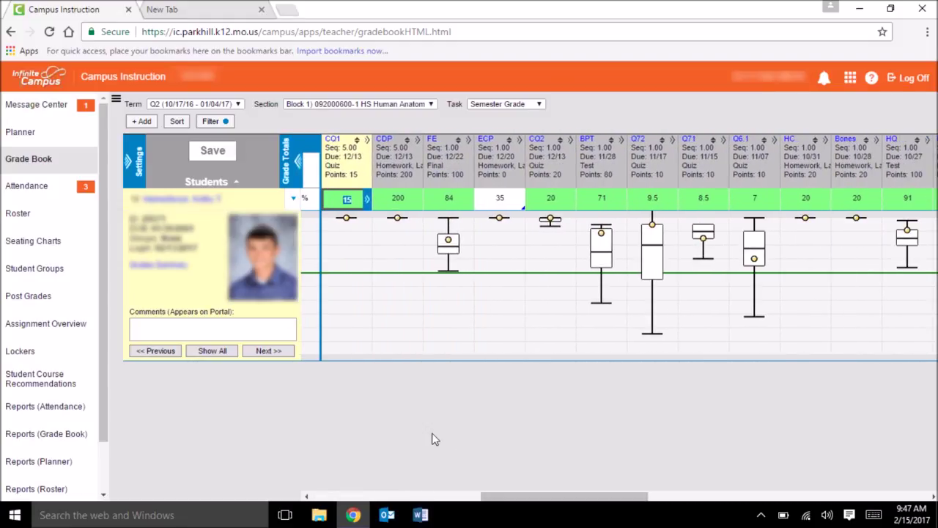
{"action": "left_click", "coordinate": [498, 261]}
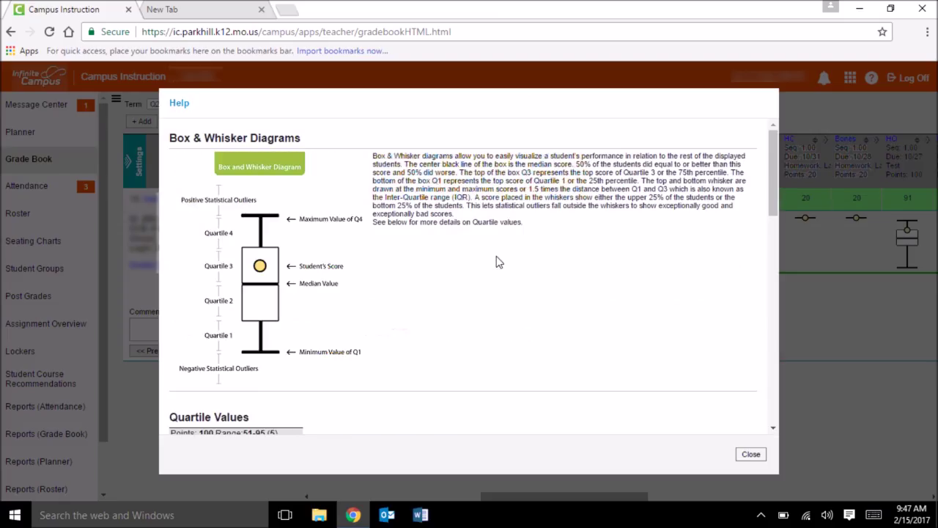
{"action": "left_click", "coordinate": [749, 455]}
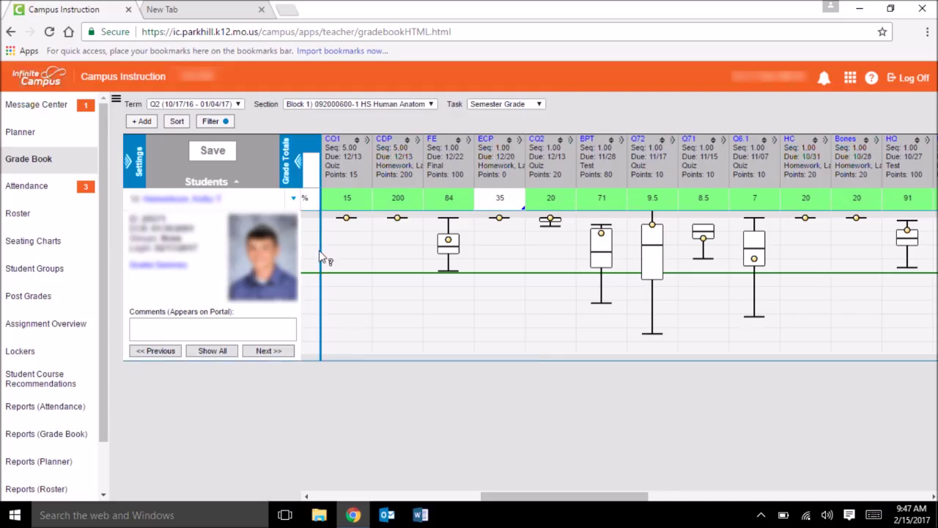
Collapse and reopen the student's details, and browse two students forward and two students back.
{"action": "left_click", "coordinate": [294, 199]}
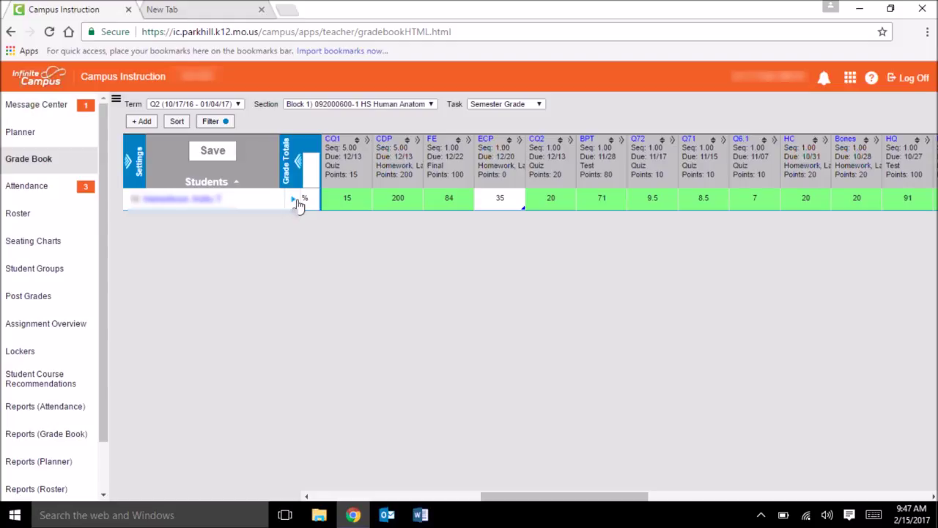
{"action": "left_click", "coordinate": [295, 200]}
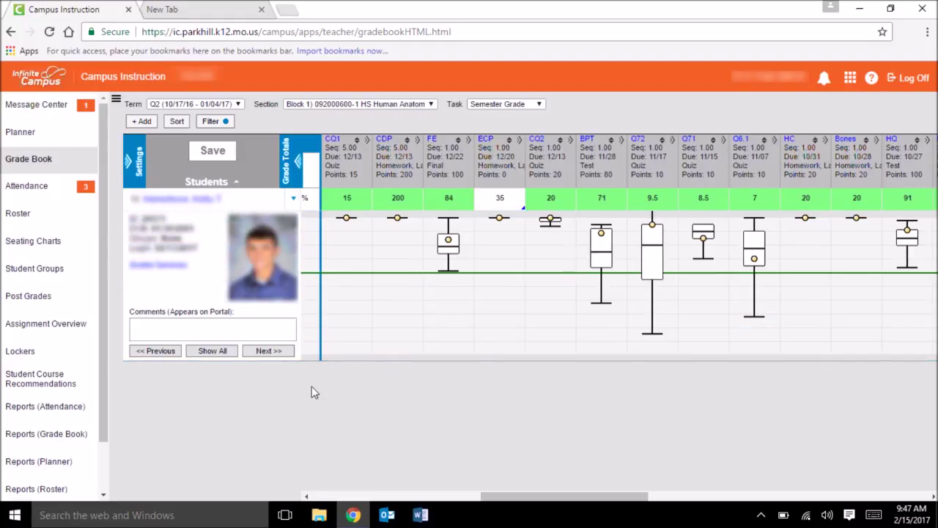
{"action": "left_click", "coordinate": [277, 352]}
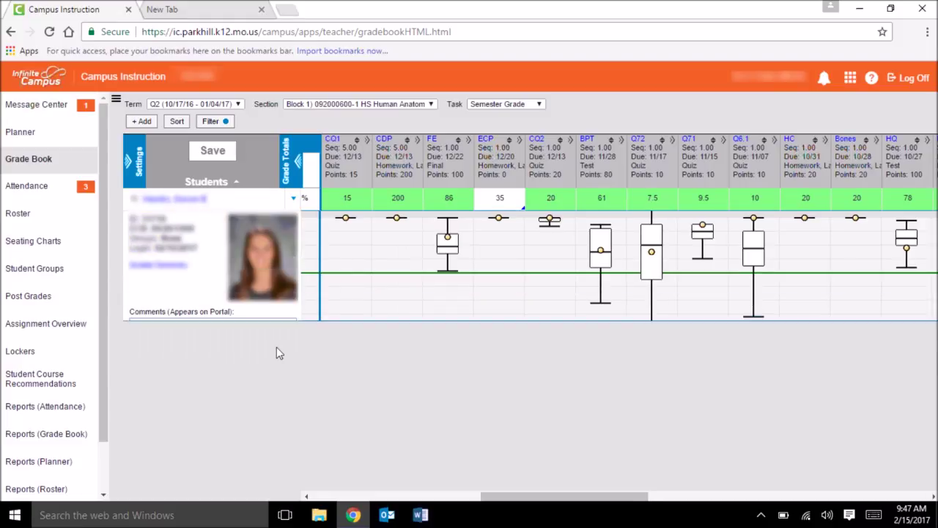
{"action": "left_click", "coordinate": [277, 352]}
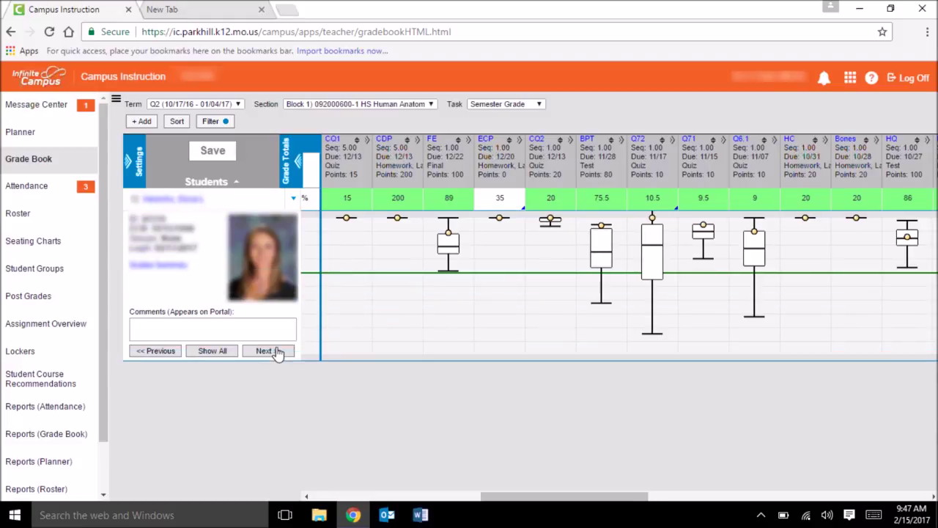
{"action": "left_click", "coordinate": [166, 353]}
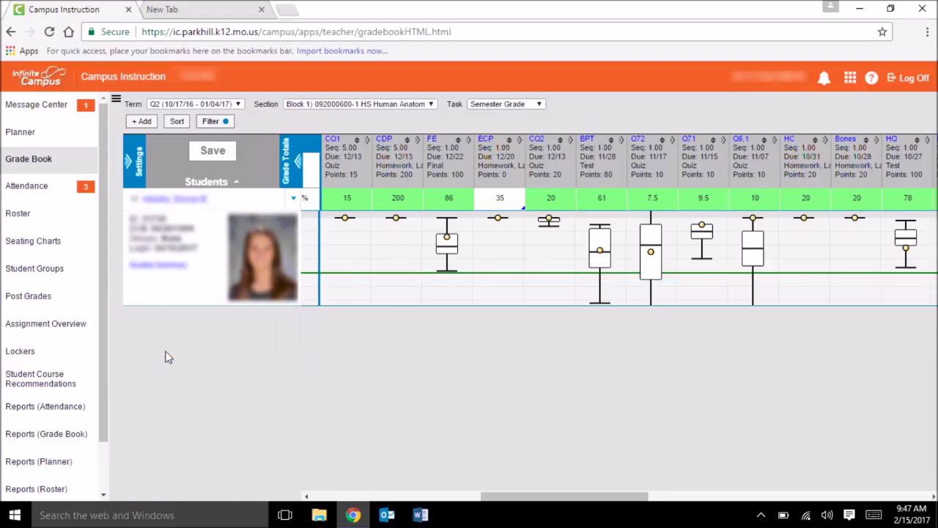
{"action": "left_click", "coordinate": [166, 353]}
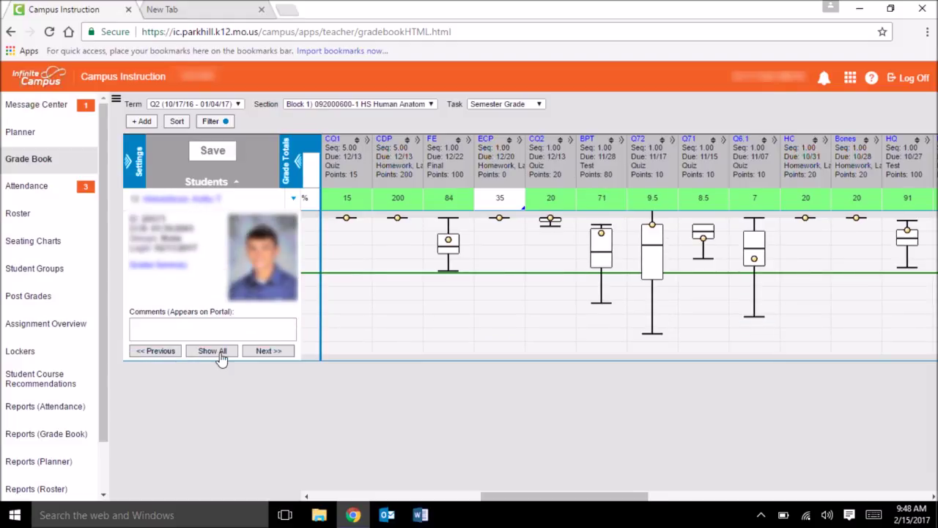
Show all students in the grade book, and collapse and re-expand the selected student's details.
{"action": "left_click", "coordinate": [218, 353]}
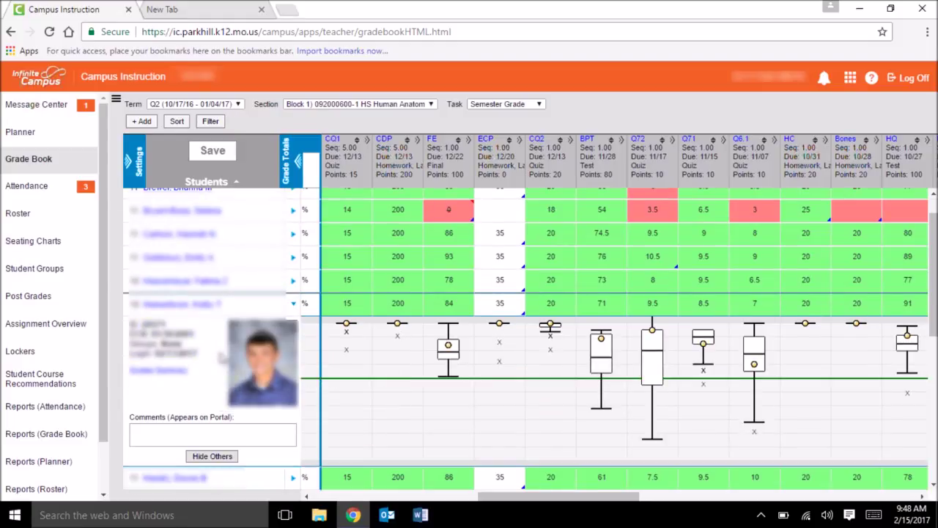
{"action": "left_click", "coordinate": [293, 305]}
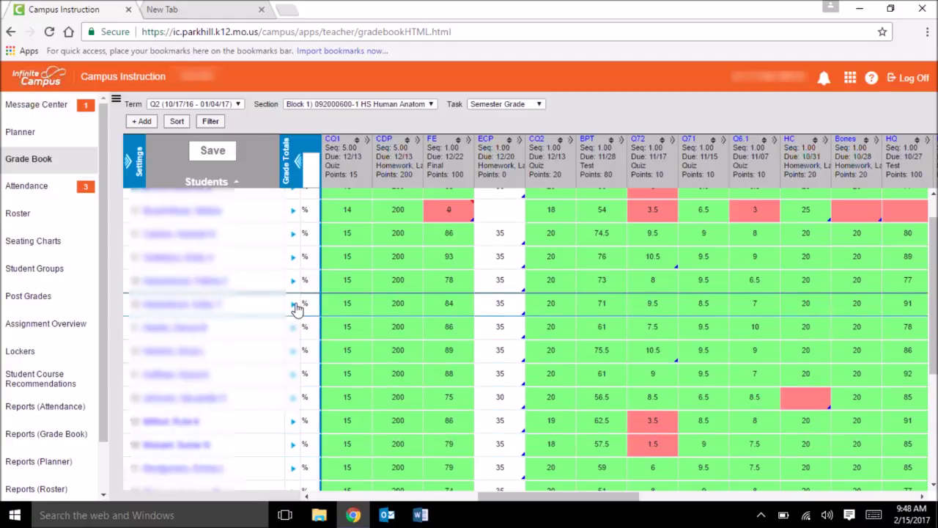
{"action": "left_click", "coordinate": [293, 305]}
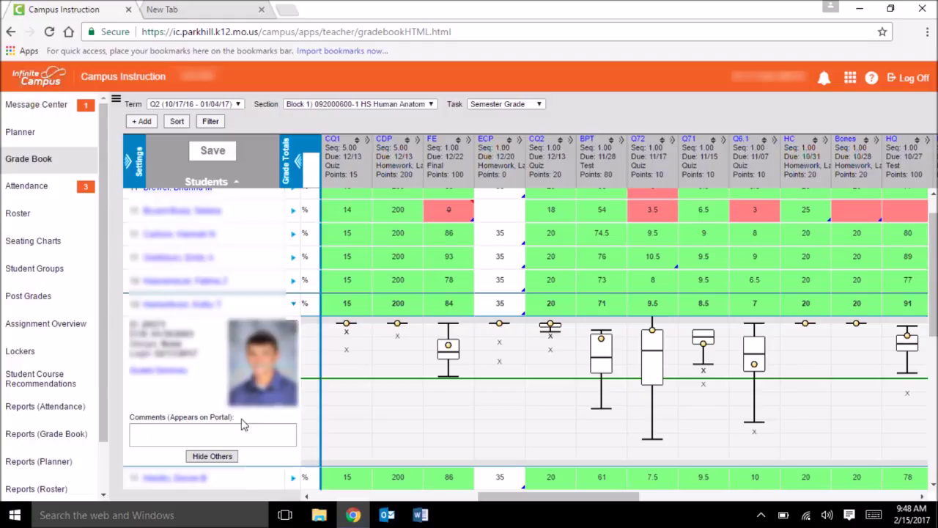
Hide the other students, bring the selected student's grade totals into view and collapse the student's details.
{"action": "left_click", "coordinate": [217, 457]}
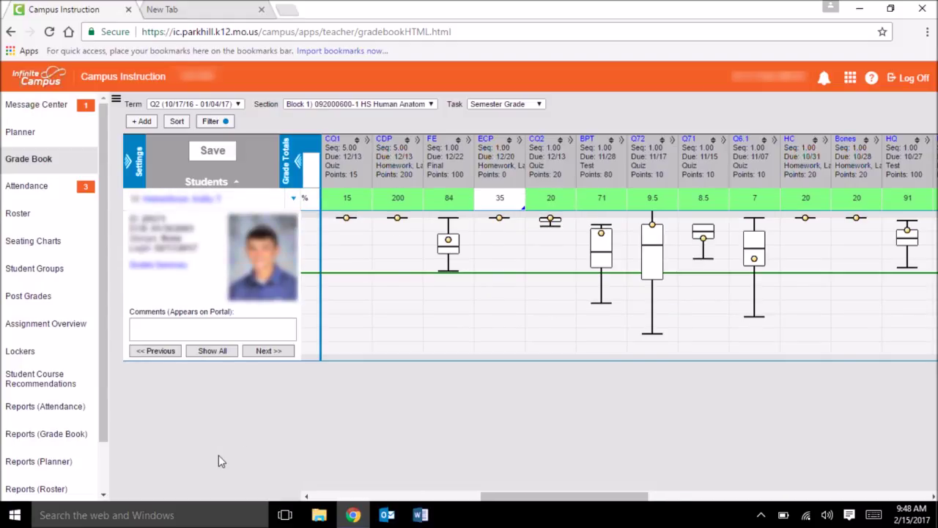
{"action": "left_click_drag", "start_coordinate": [628, 498], "coordinate": [507, 503]}
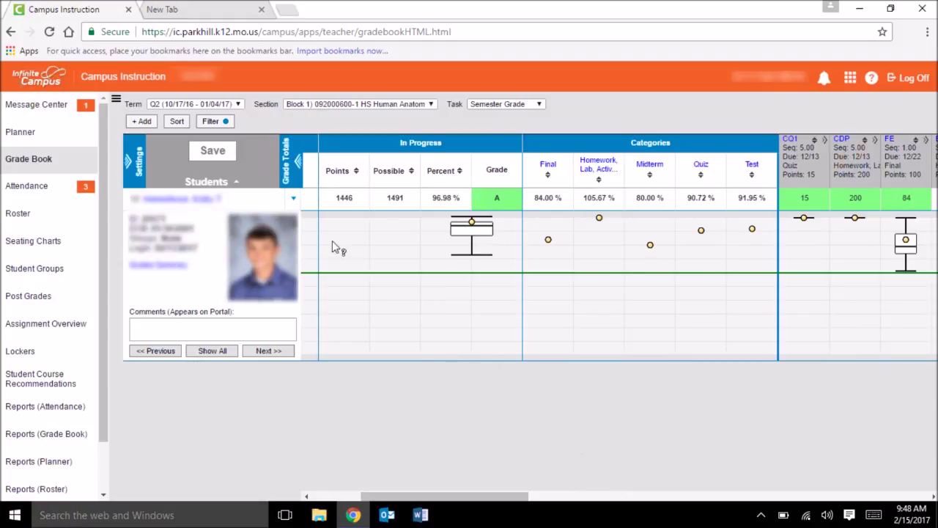
{"action": "left_click", "coordinate": [295, 200]}
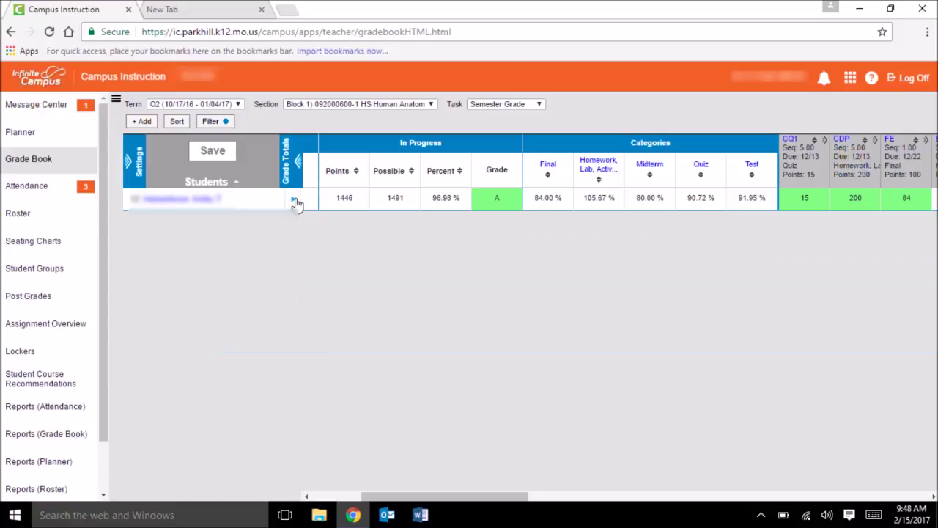